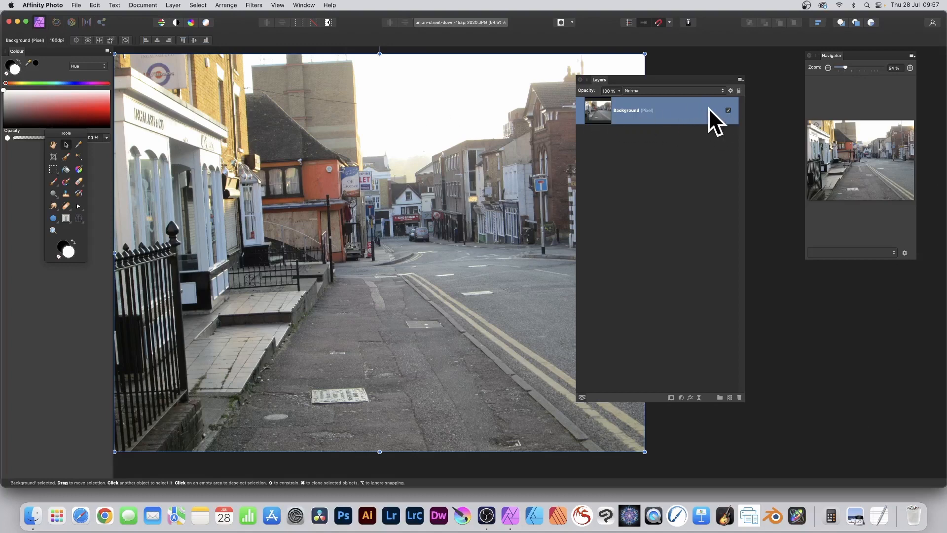
Set up a polar Equations distortion with r = c*(r-r*(r+a*1000)/(b*6000))*(r-r*(r+a*1000)/(b*6000)), and lower parameters A, B and C to about a quarter.
click(254, 5)
mouse_move(257, 50)
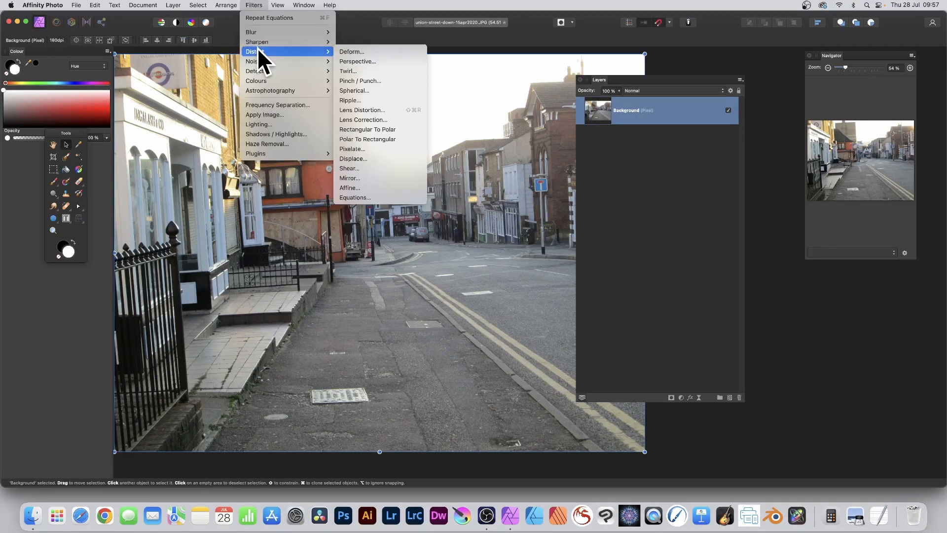
click(364, 197)
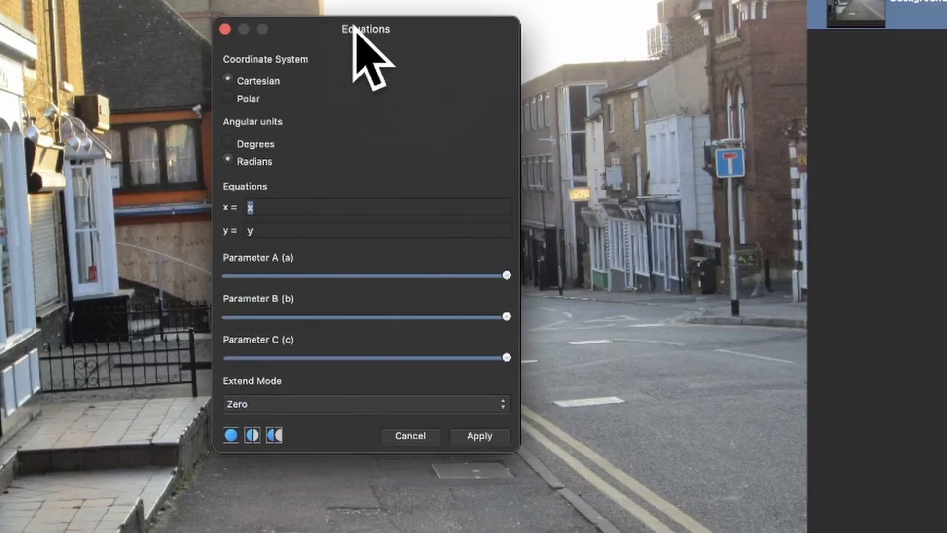
click(232, 98)
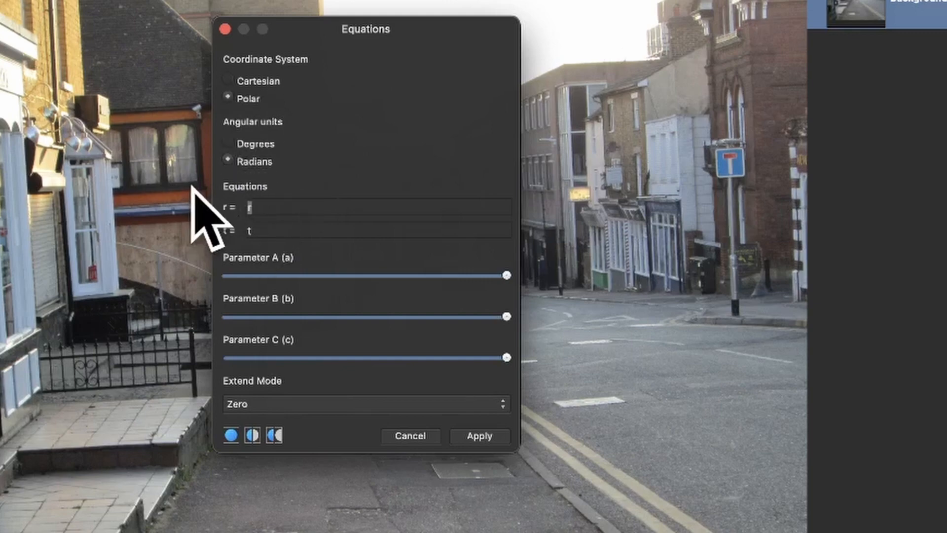
key(super+v)
key(Tab)
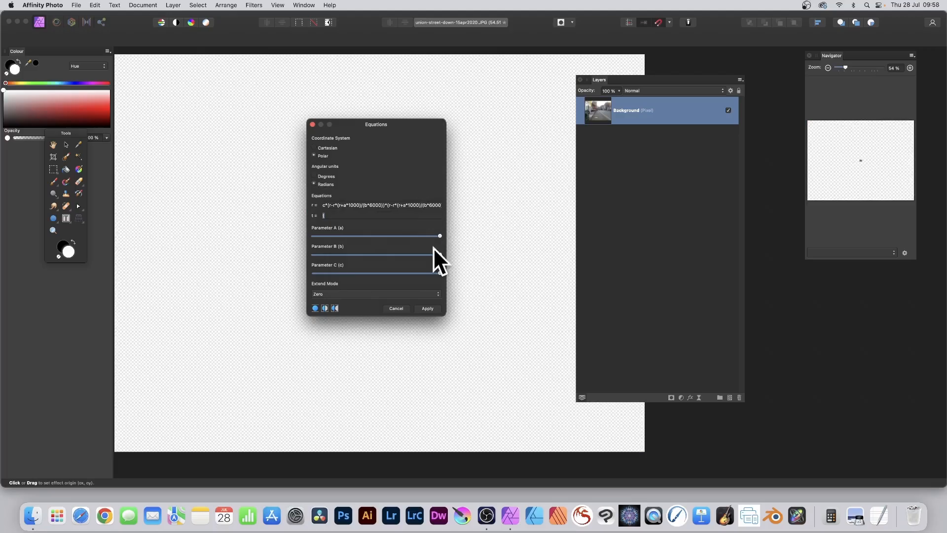
drag(366, 236, 338, 248)
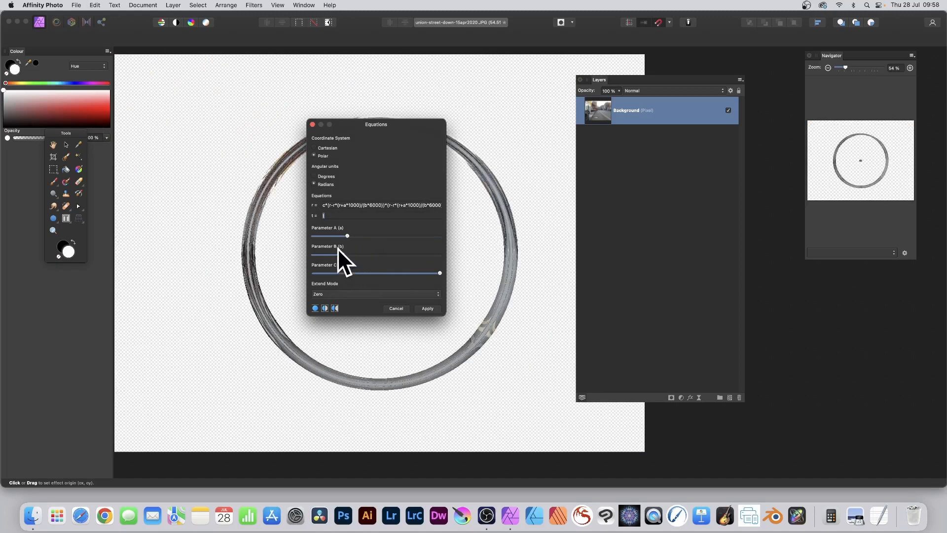
drag(408, 274, 339, 281)
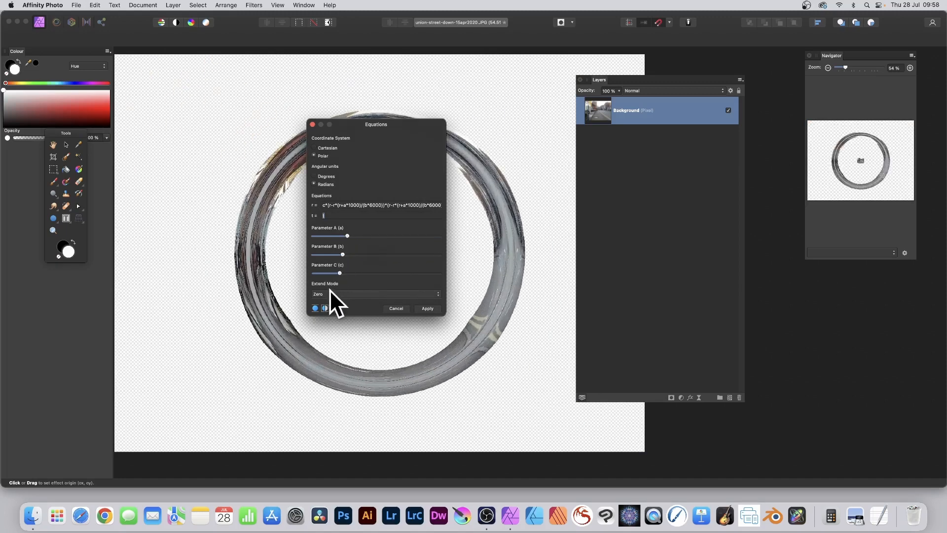
Try the Mirror extend mode on the distortion and set it back to Zero.
click(366, 291)
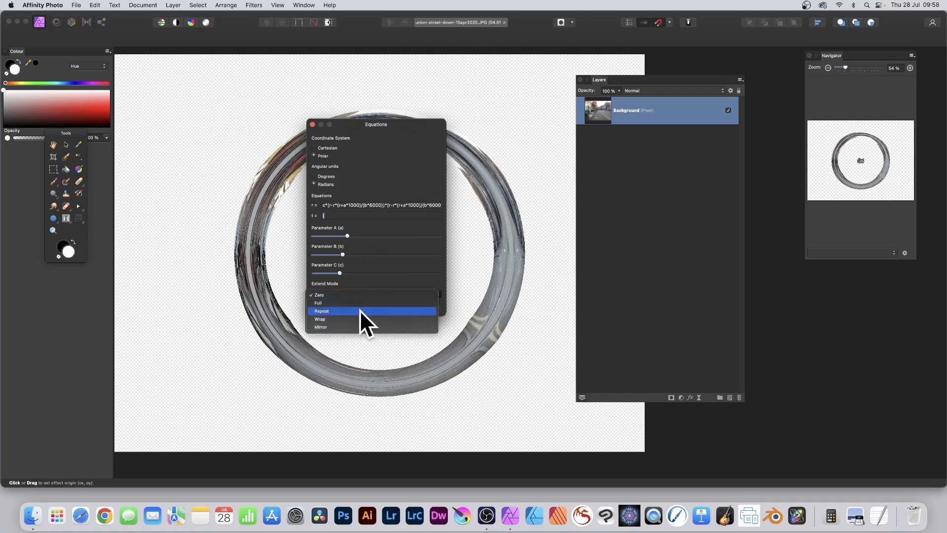
click(356, 327)
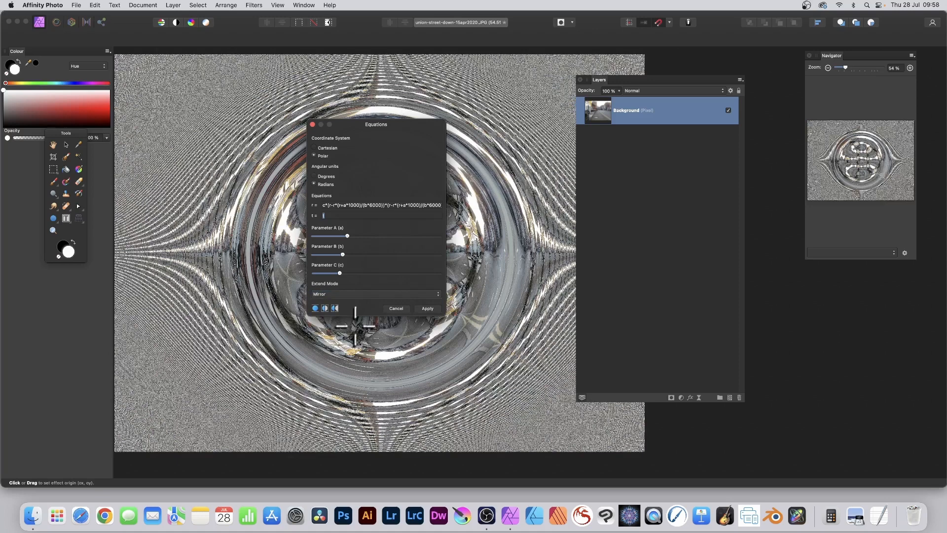
click(358, 296)
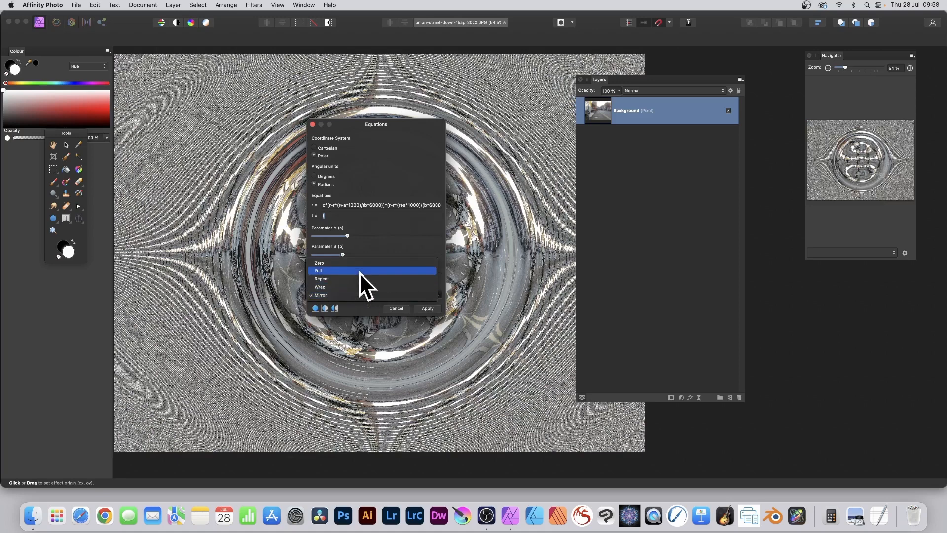
click(359, 260)
Raise parameter A to just under 60%, lower B to about a fifth and C to about a tenth, and apply the Equations distortion.
drag(364, 126, 500, 107)
drag(493, 222, 485, 240)
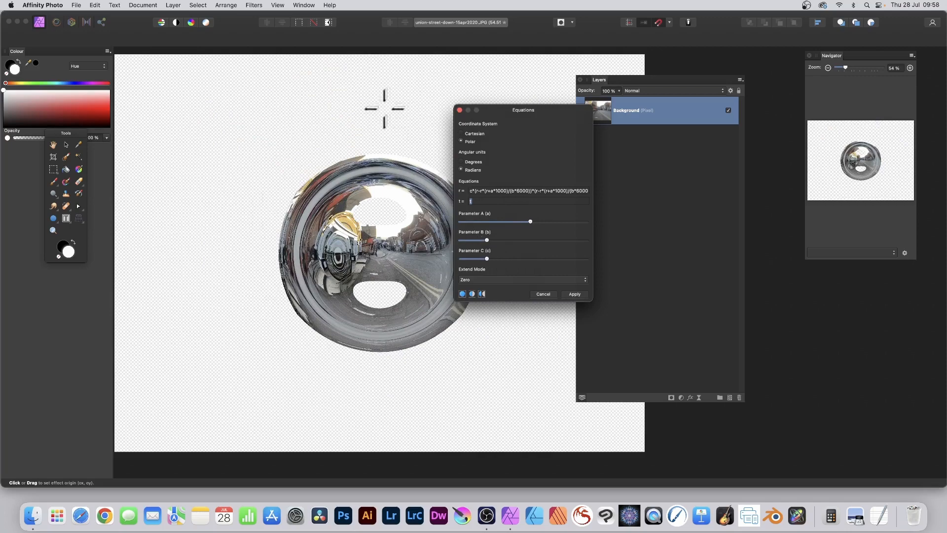
drag(487, 257, 472, 257)
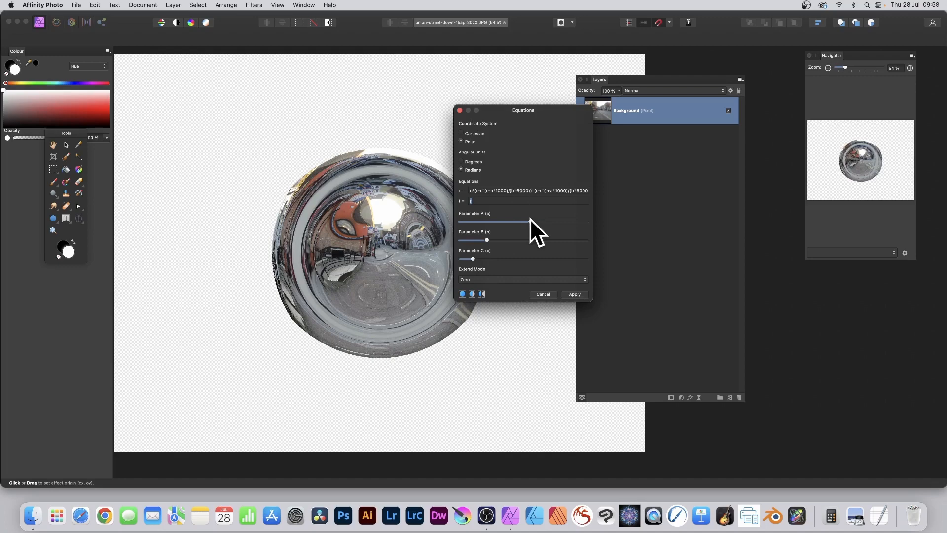
drag(532, 221, 537, 221)
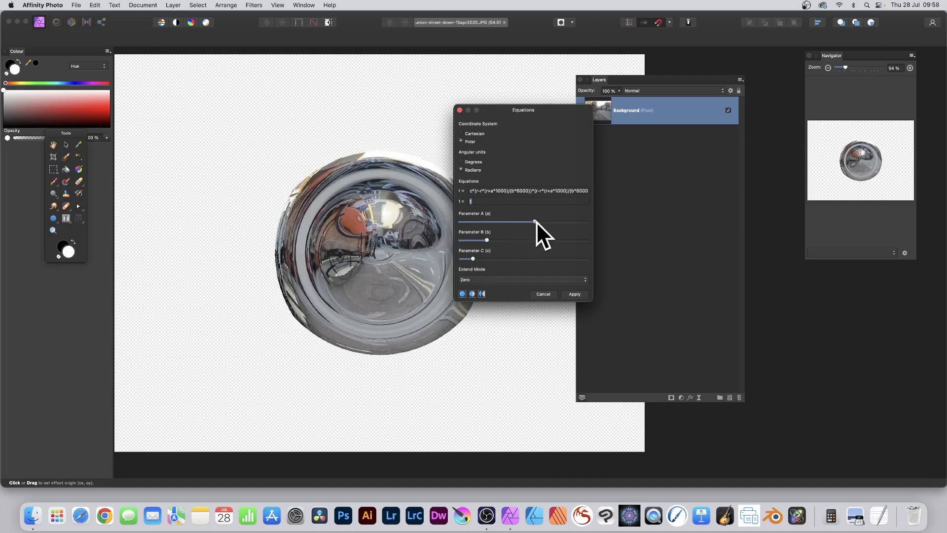
click(578, 294)
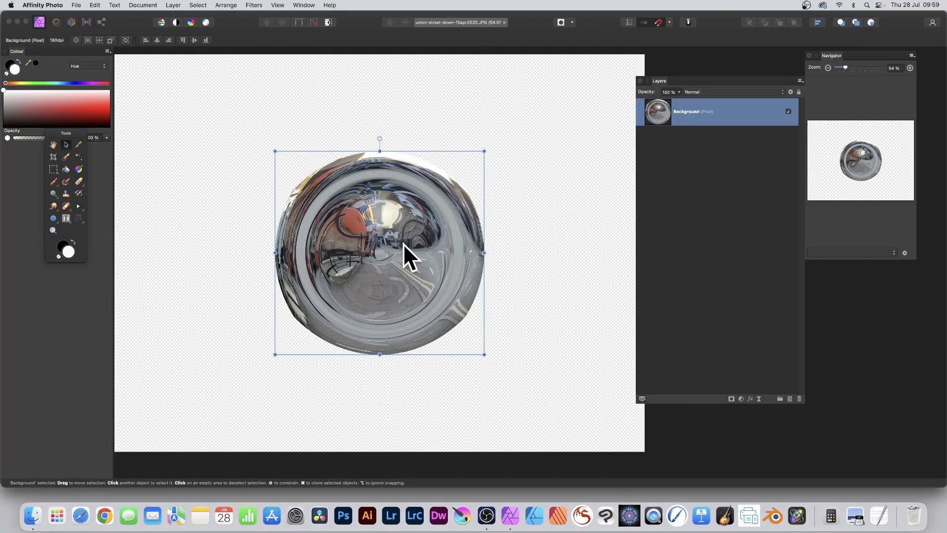
Cover the whole canvas with overlapping copies of the distorted sphere, including several slightly smaller copies around the middle.
mouse_move(403, 244)
mouse_down()
mouse_move(302, 155)
mouse_move(253, 238)
mouse_move(303, 326)
mouse_move(327, 321)
mouse_move(203, 379)
mouse_move(187, 363)
mouse_move(454, 407)
mouse_move(439, 416)
mouse_move(517, 299)
mouse_move(485, 300)
mouse_move(577, 365)
mouse_move(609, 281)
mouse_move(598, 265)
mouse_move(474, 186)
mouse_move(480, 195)
mouse_move(587, 118)
mouse_move(483, 79)
mouse_move(375, 131)
mouse_move(391, 118)
mouse_move(257, 102)
mouse_move(266, 100)
mouse_move(259, 90)
mouse_move(163, 180)
mouse_move(152, 155)
mouse_move(132, 254)
mouse_move(132, 239)
mouse_move(345, 236)
mouse_up()
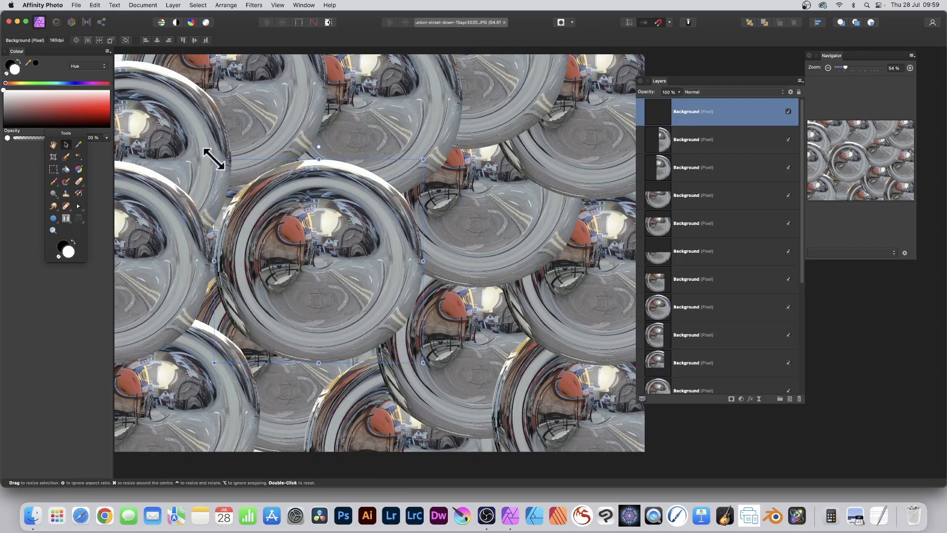
drag(221, 158, 227, 177)
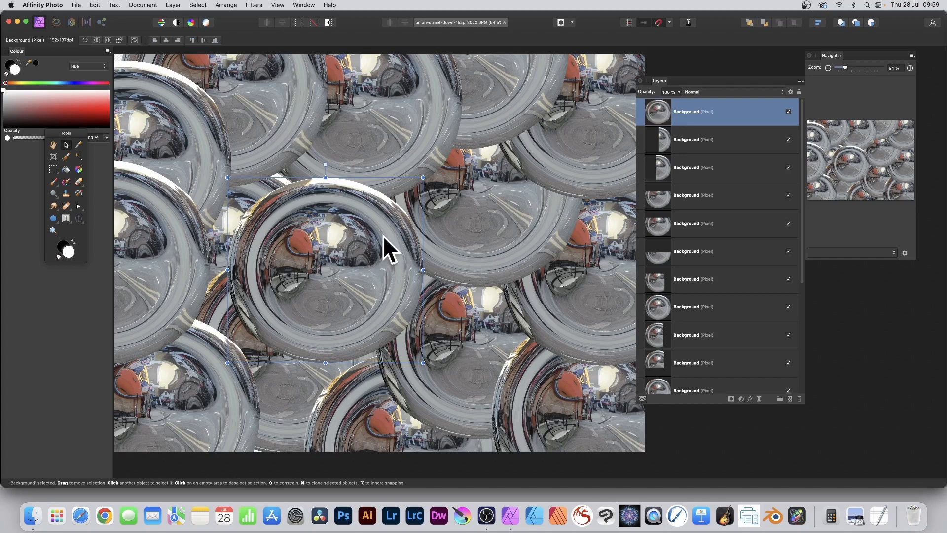
mouse_move(354, 249)
mouse_down()
mouse_move(425, 185)
mouse_move(426, 196)
mouse_move(531, 280)
mouse_move(554, 286)
mouse_up()
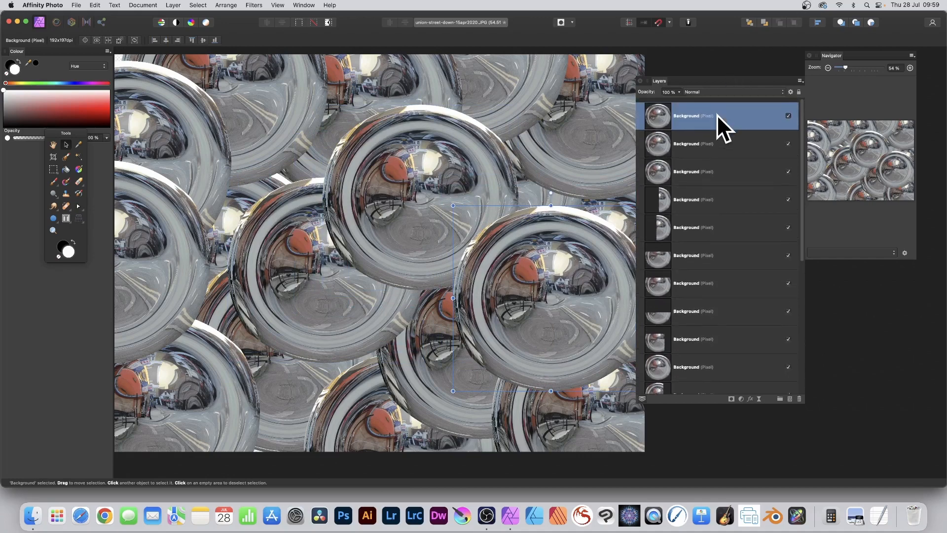
Select all the sphere layers from top to bottom of the stack and merge them into one layer.
scroll(715, 125, down, 1)
scroll(730, 143, down, 5)
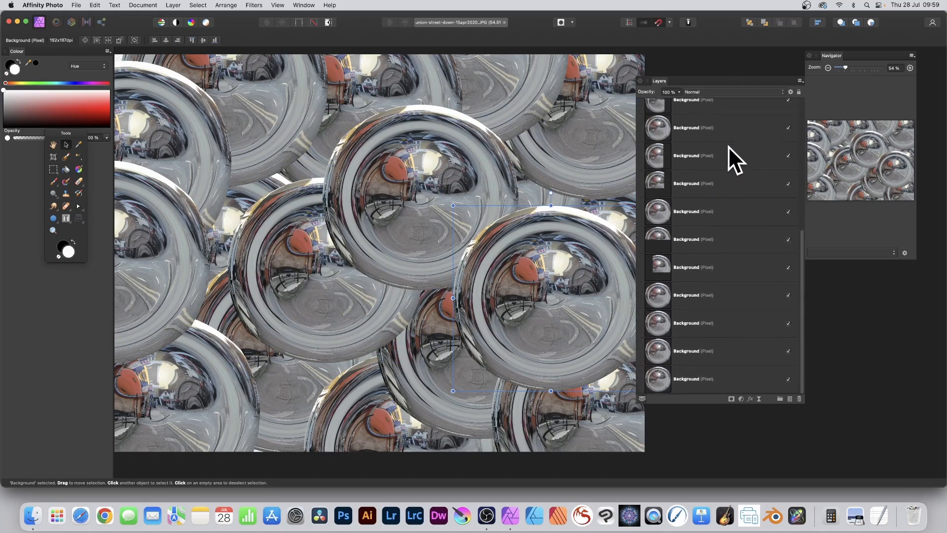
shift+click(711, 380)
scroll(741, 212, up, 6)
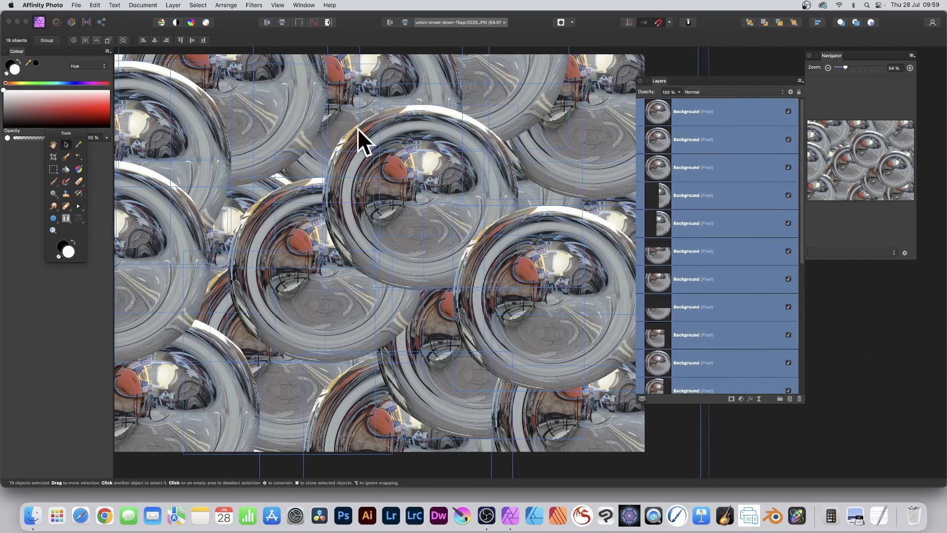
click(173, 5)
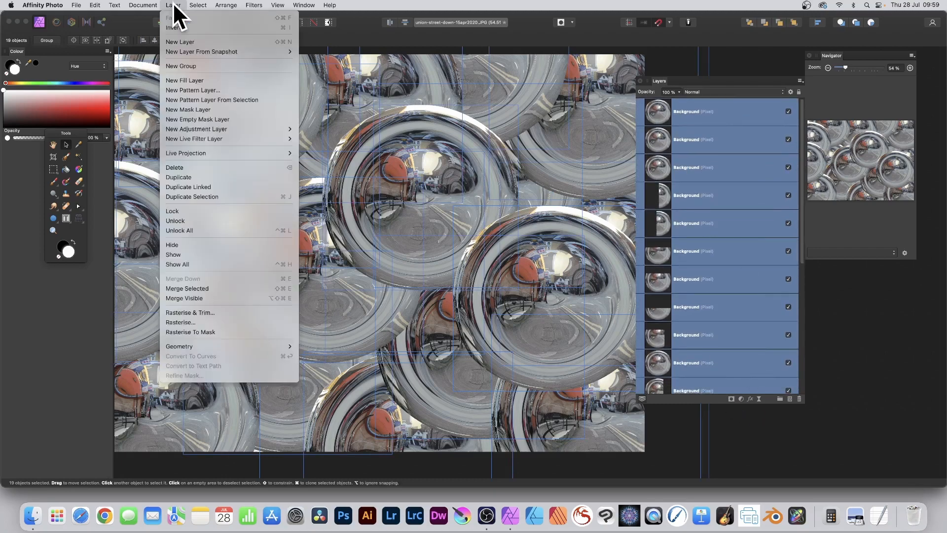
click(191, 287)
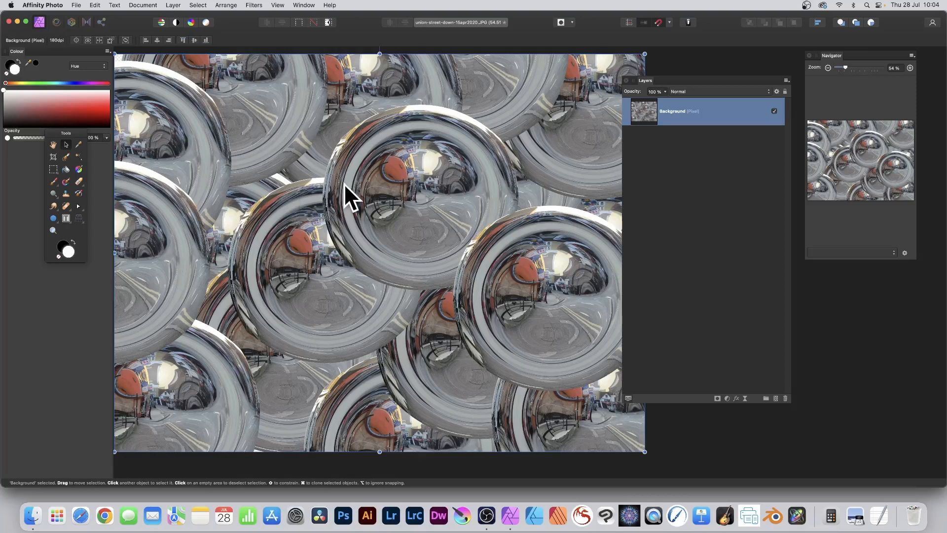
Set up another Equations distortion on the merged layer, using polar coordinates and r = c*(r-r*(r+a*1000)/(b*6000))*(r-r*(r+a*1000)/(b*6000)).
click(251, 5)
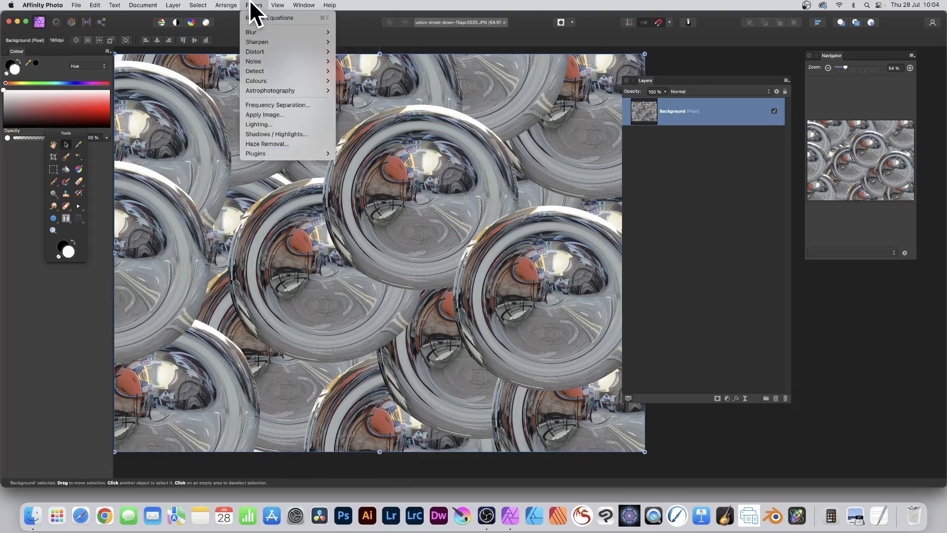
mouse_move(254, 47)
click(391, 198)
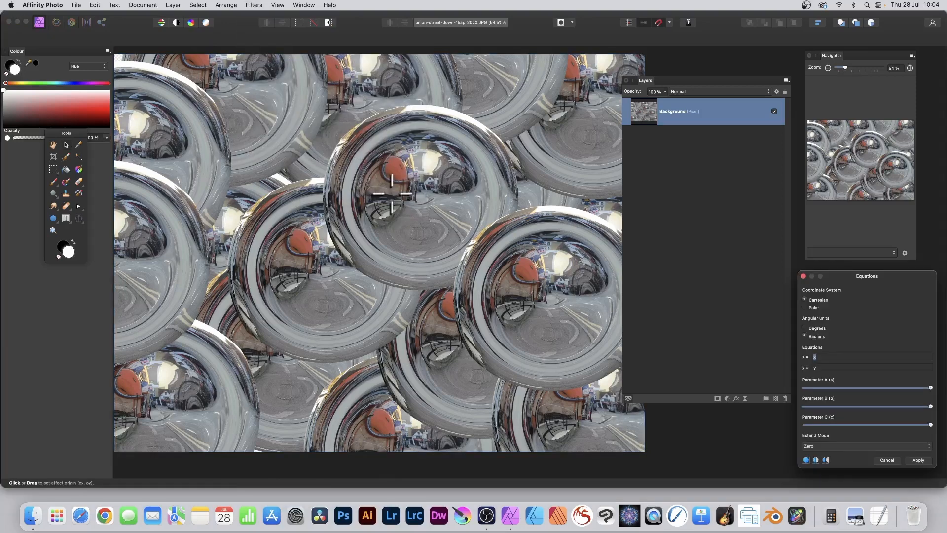
drag(874, 276, 359, 84)
click(290, 115)
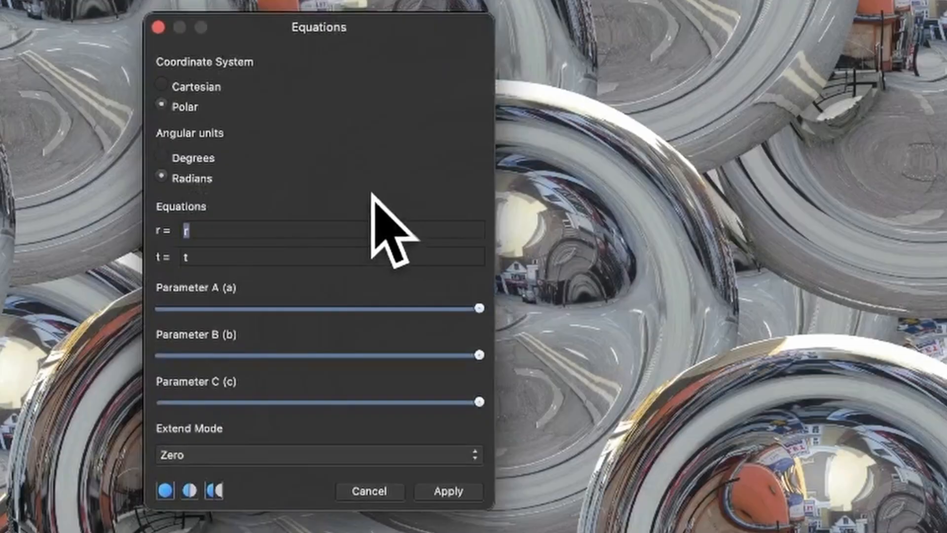
key(super+v)
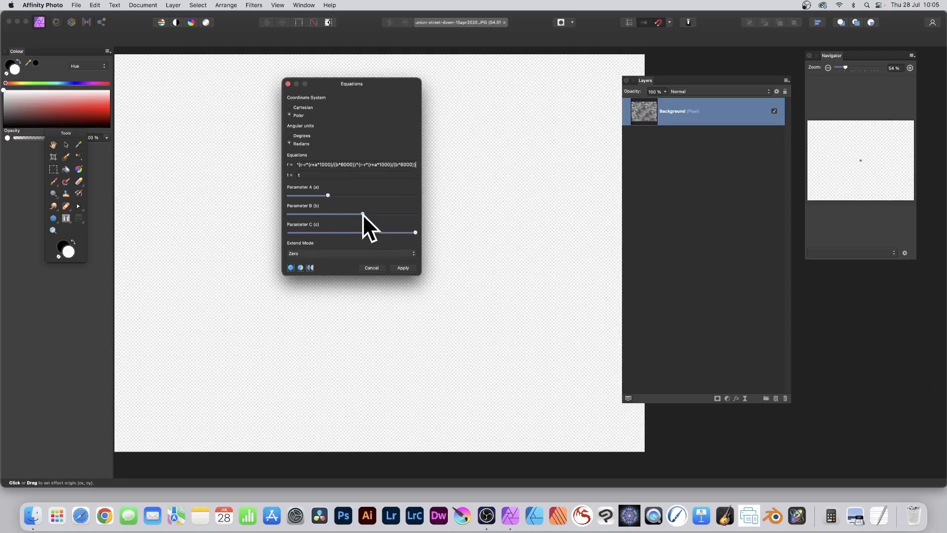
Reduce parameter B to about a quarter and C to near its minimum, shift the effect origin left of the image centre, and apply.
drag(362, 215, 292, 231)
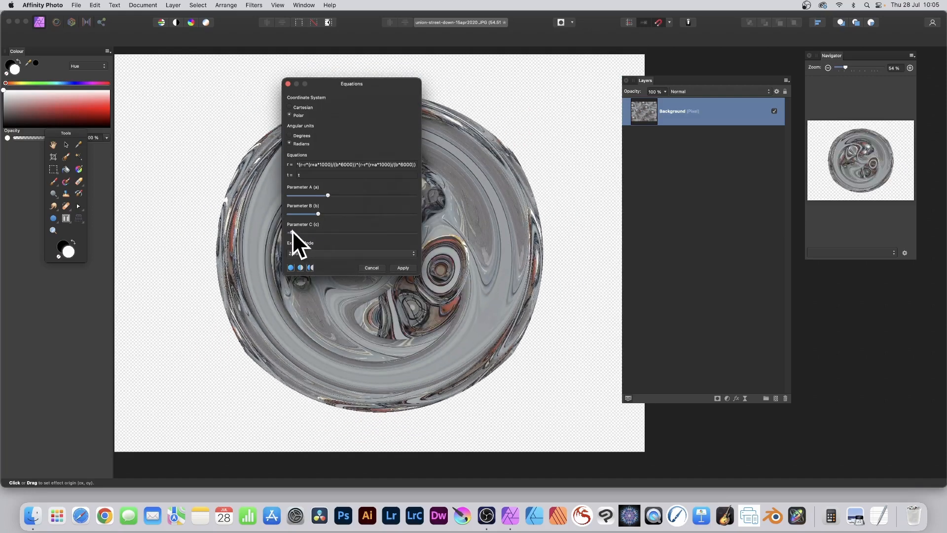
drag(340, 82, 547, 80)
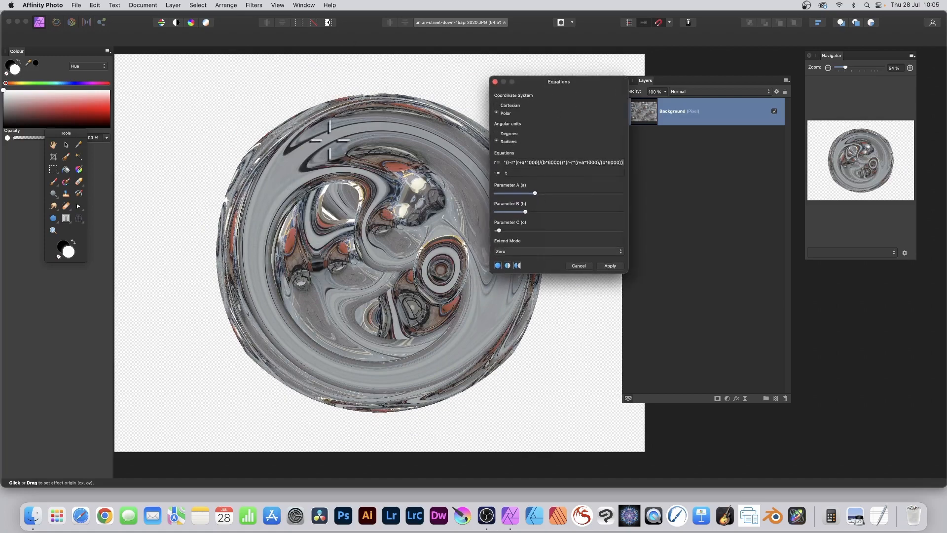
drag(390, 247, 330, 245)
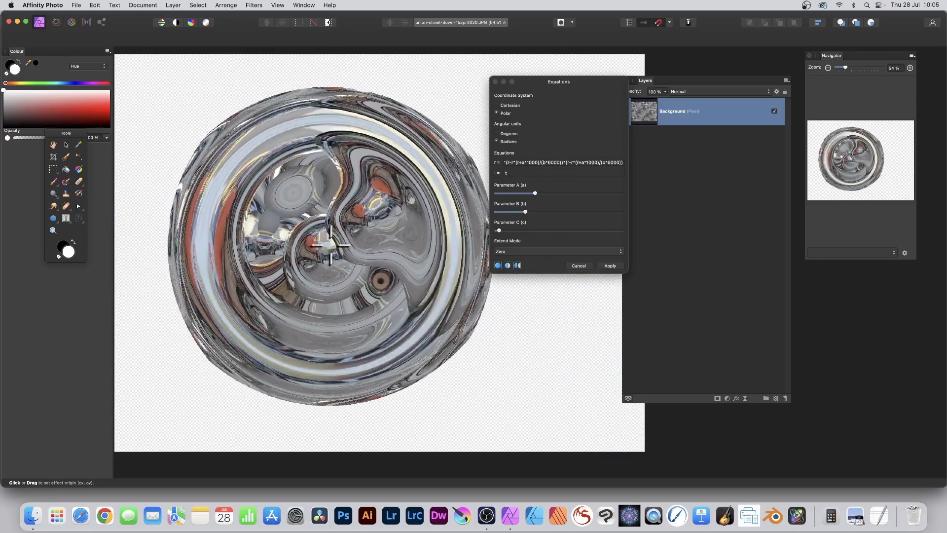
click(624, 163)
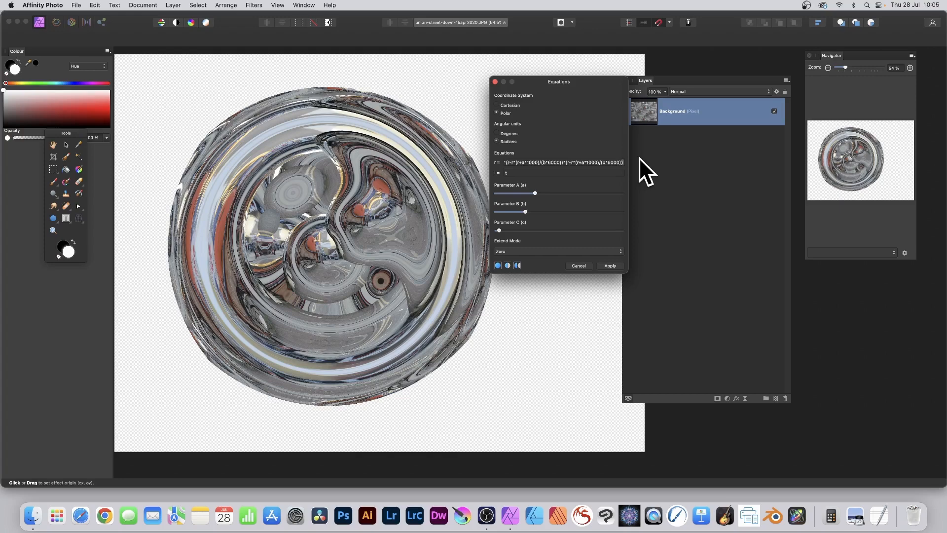
click(616, 267)
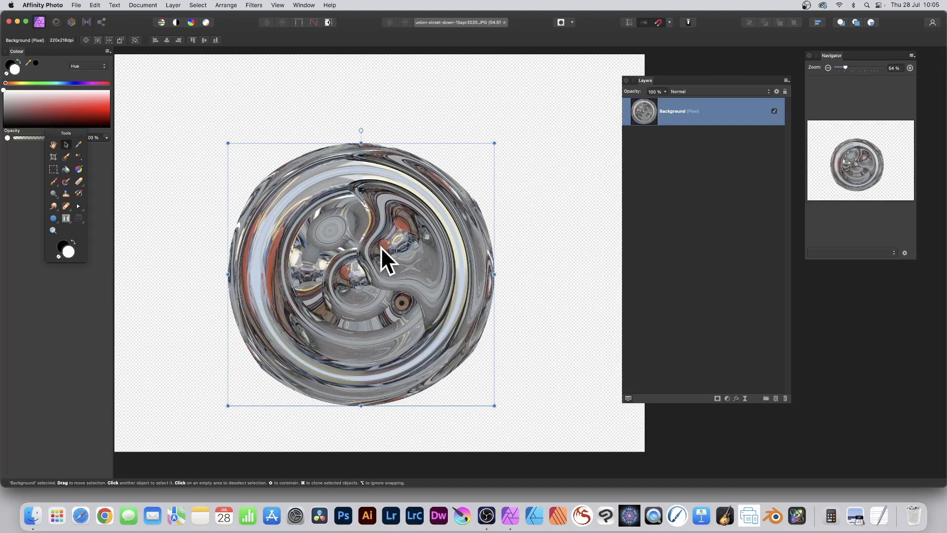
Fill the canvas with overlapping copies of the new swirled disc, placing smaller copies around the middle.
mouse_move(381, 247)
mouse_down()
mouse_move(289, 161)
mouse_move(204, 251)
mouse_move(368, 356)
mouse_move(579, 288)
mouse_move(422, 387)
mouse_move(433, 372)
mouse_move(581, 397)
mouse_move(427, 169)
mouse_move(459, 197)
mouse_move(582, 112)
mouse_move(360, 72)
mouse_move(407, 96)
mouse_move(187, 73)
mouse_move(158, 318)
mouse_move(217, 363)
mouse_move(197, 390)
mouse_move(388, 258)
mouse_up()
drag(241, 135, 308, 200)
mouse_move(424, 298)
mouse_down()
mouse_move(277, 213)
mouse_move(367, 290)
mouse_move(474, 219)
mouse_move(478, 205)
mouse_up()
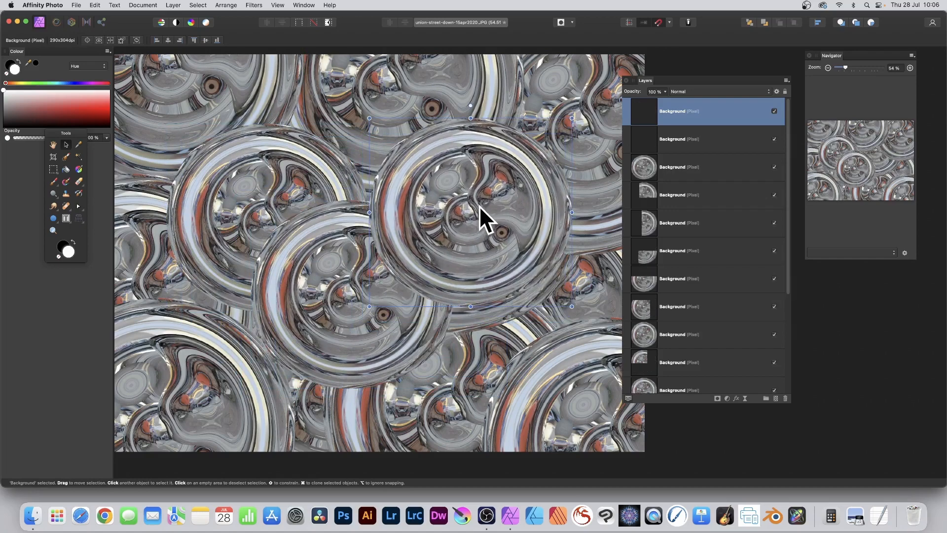
Select every disc layer in the stack and merge them into a single layer.
scroll(665, 193, down, 2)
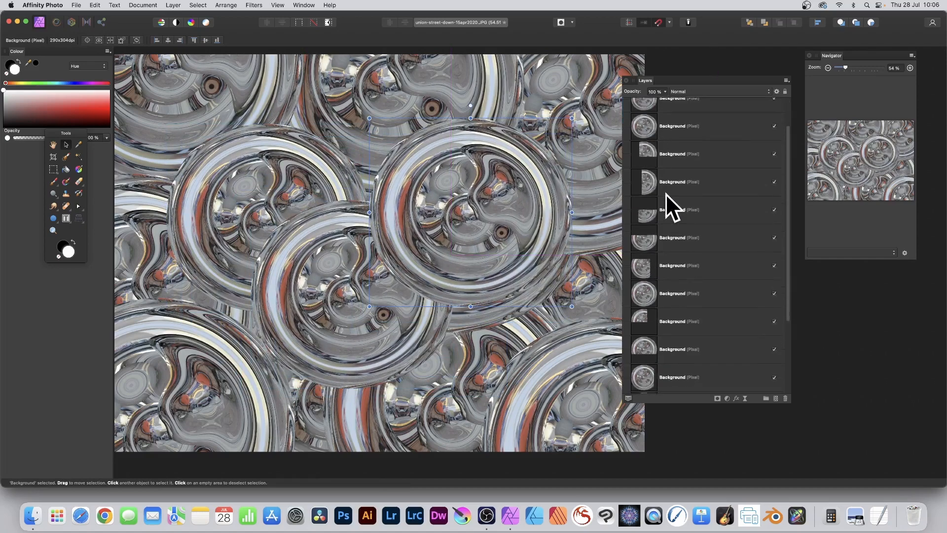
scroll(666, 192, down, 4)
shift+click(681, 381)
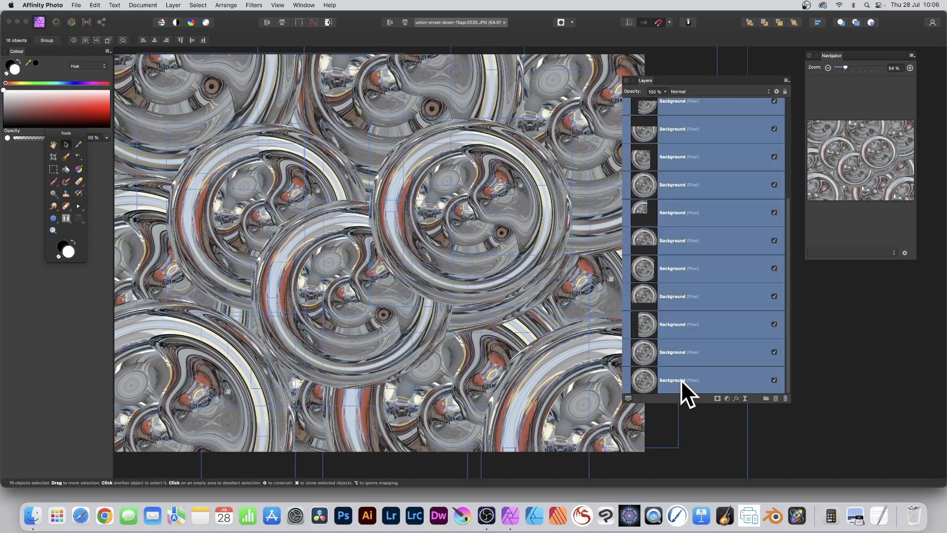
click(173, 5)
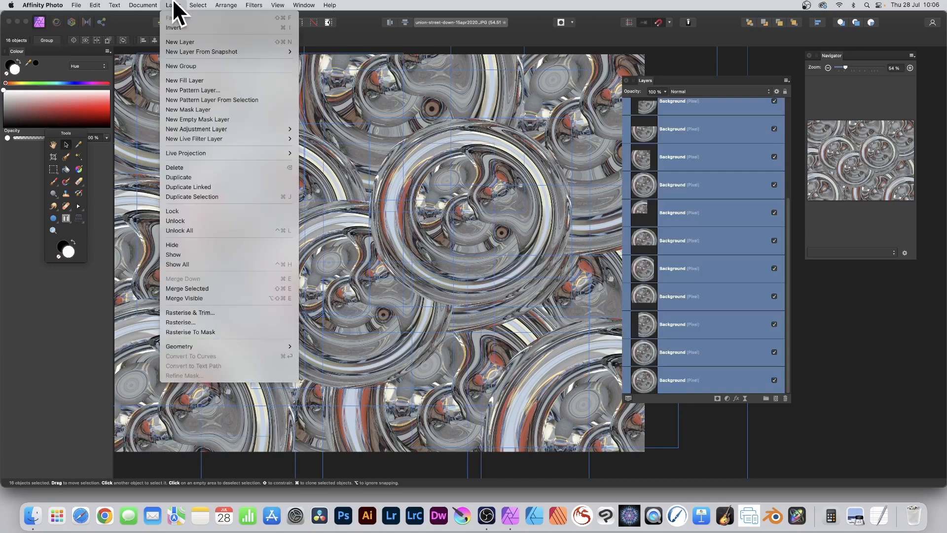
click(222, 286)
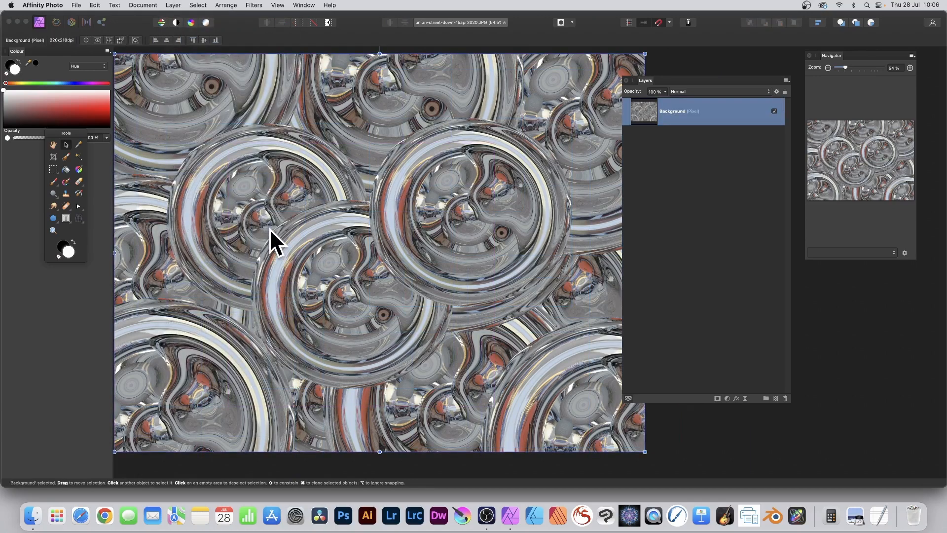
Start a further Equations distortion on the merged disc pattern with polar coordinates and r = c*(r-r*(r+a*1000)/(b*6000))*(r-r*(r+a*1000)/(b*6000)).
click(252, 5)
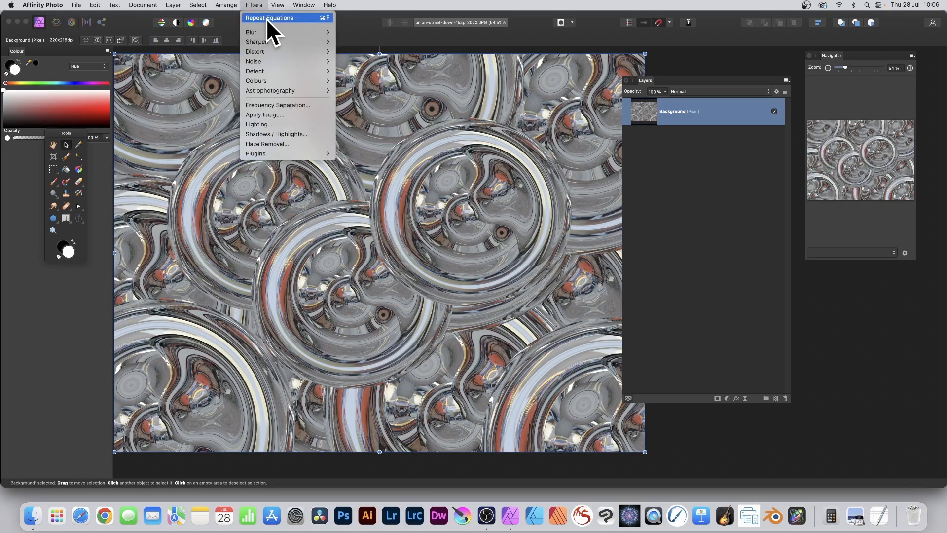
mouse_move(264, 51)
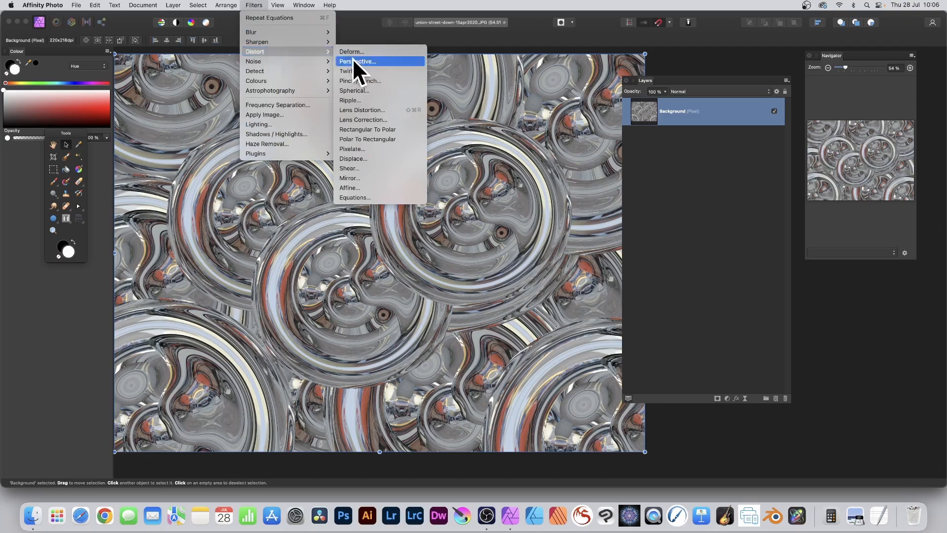
click(359, 200)
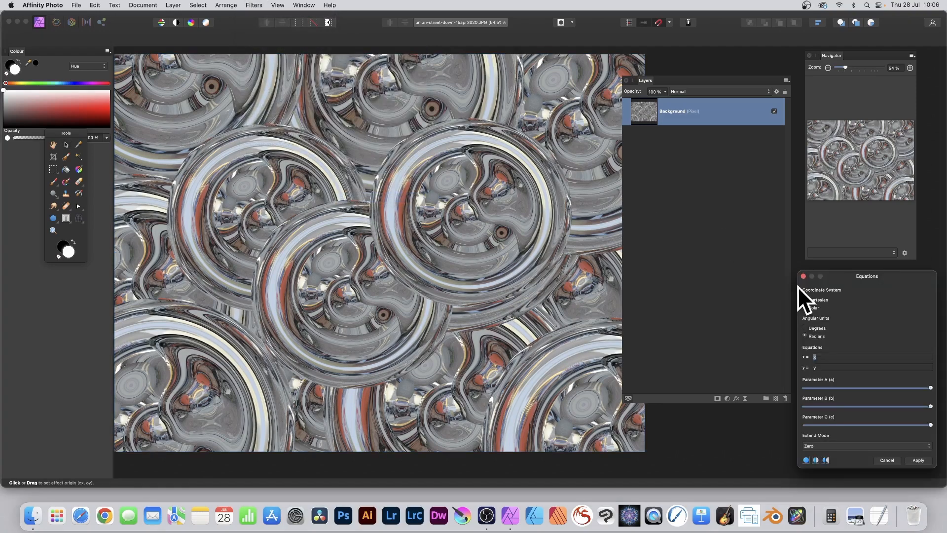
drag(868, 281, 406, 99)
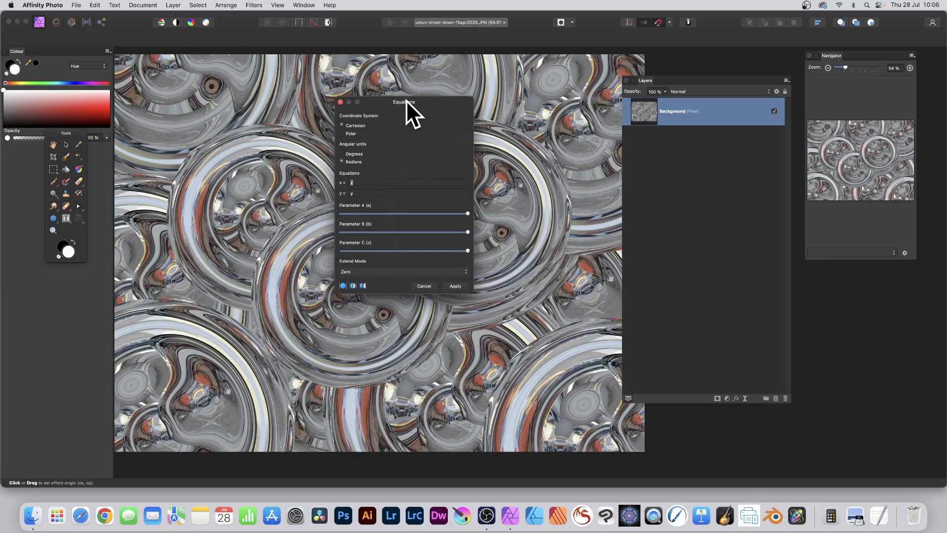
click(344, 133)
key(super+v)
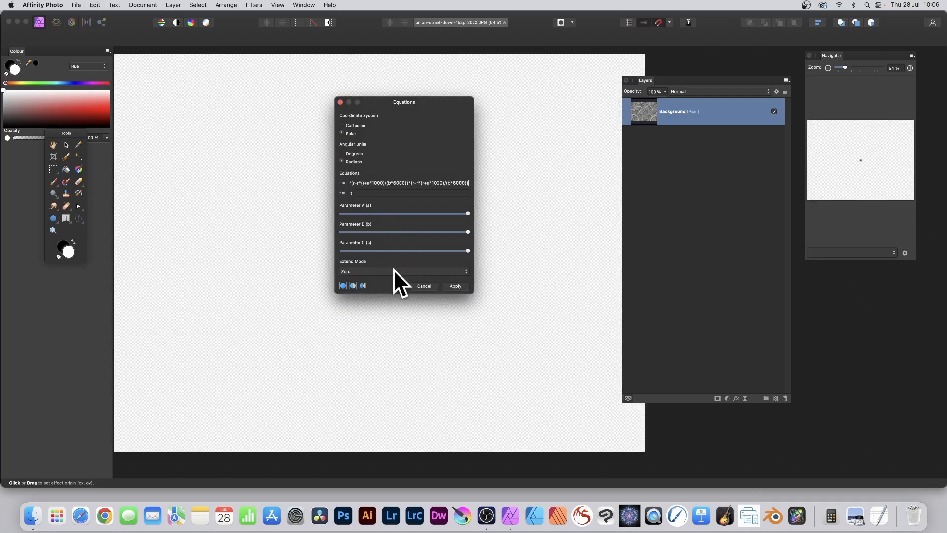
Keep the Zero extend mode, reduce parameters A and B to about a fifth and C to near minimum, and shift the effect origin up and left of the image centre.
click(393, 269)
click(385, 273)
click(403, 212)
drag(384, 231, 344, 250)
click(386, 250)
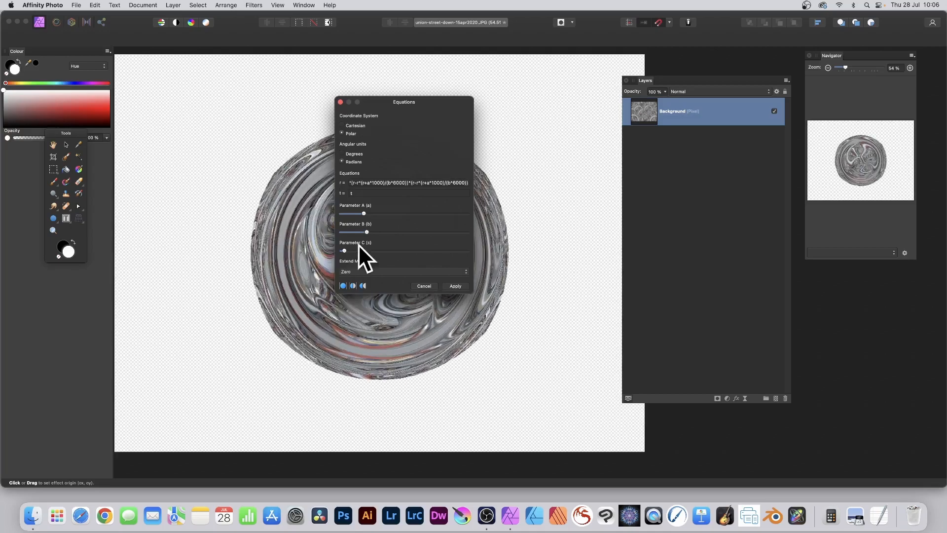
drag(373, 102, 560, 108)
drag(367, 216, 414, 230)
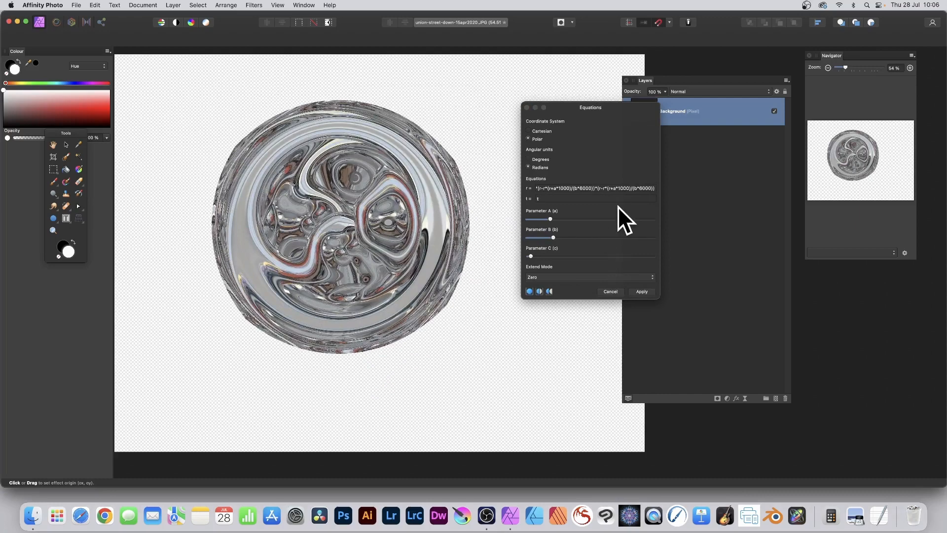